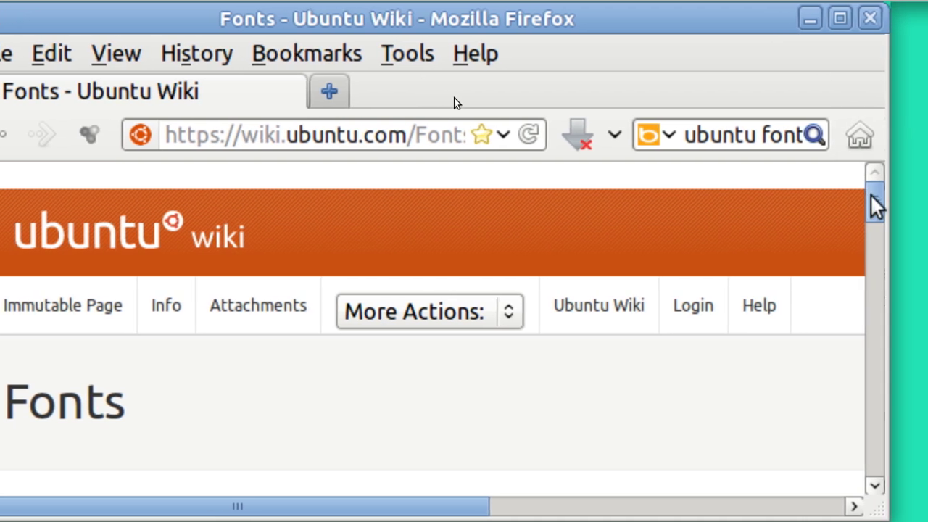
- Switch to the dafont.com window, download and save discipuli_britannica.zip, and close the download list
drag(878, 207, 872, 185)
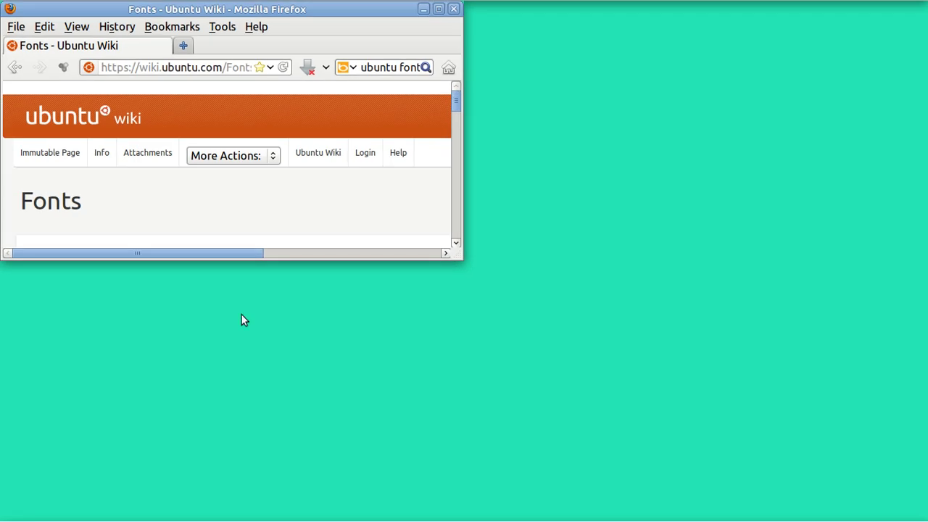
mouse_move(247, 519)
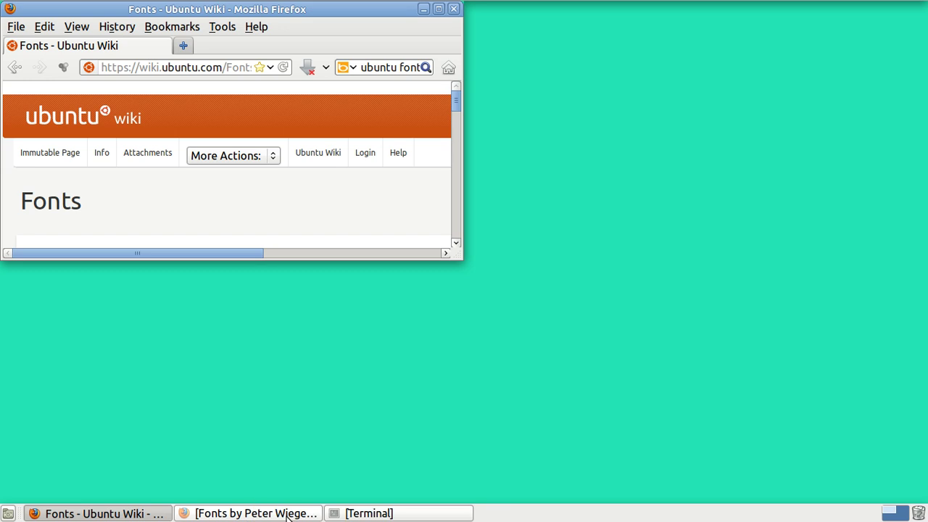
click(287, 515)
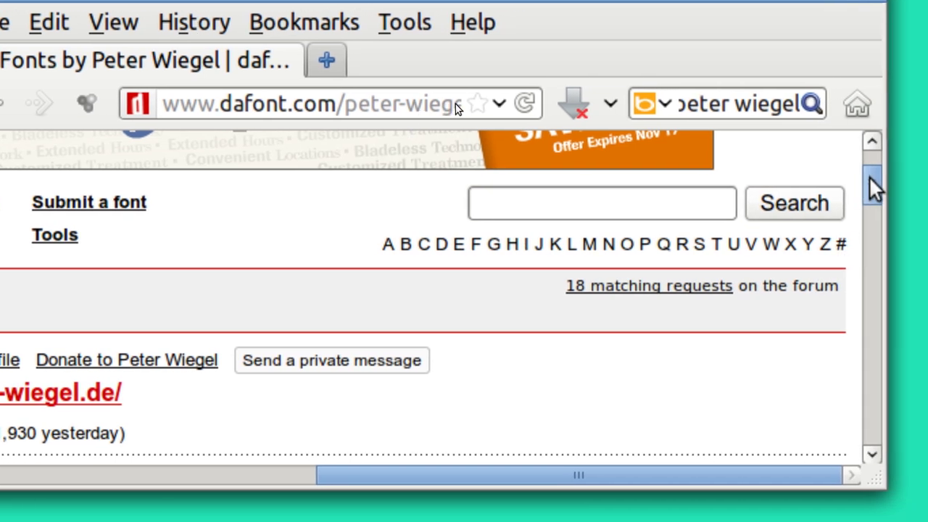
drag(869, 176, 823, 276)
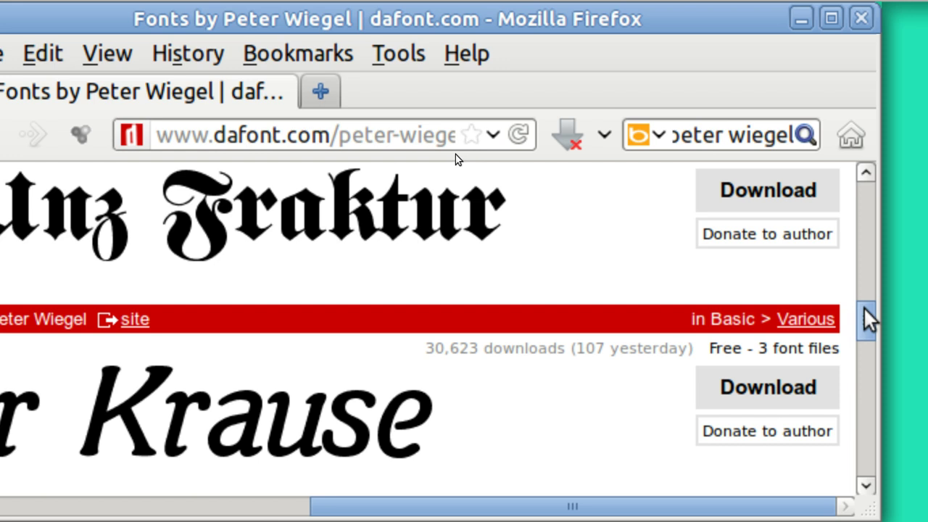
mouse_move(868, 317)
mouse_down()
mouse_move(860, 243)
mouse_move(857, 331)
mouse_up()
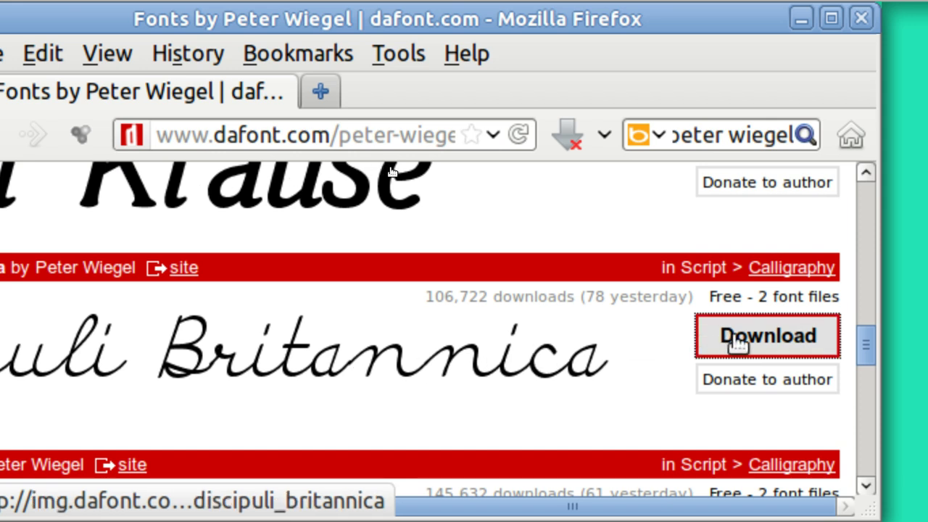
click(738, 344)
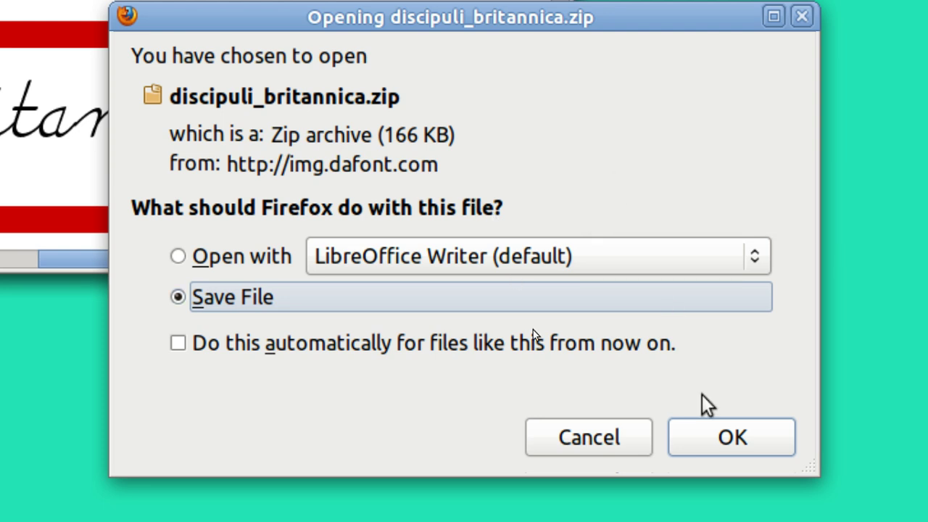
click(731, 439)
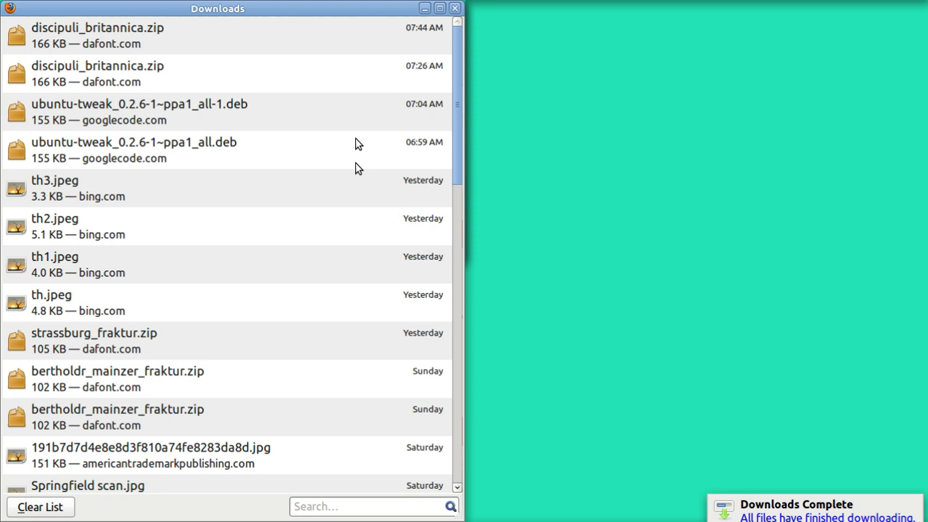
click(454, 11)
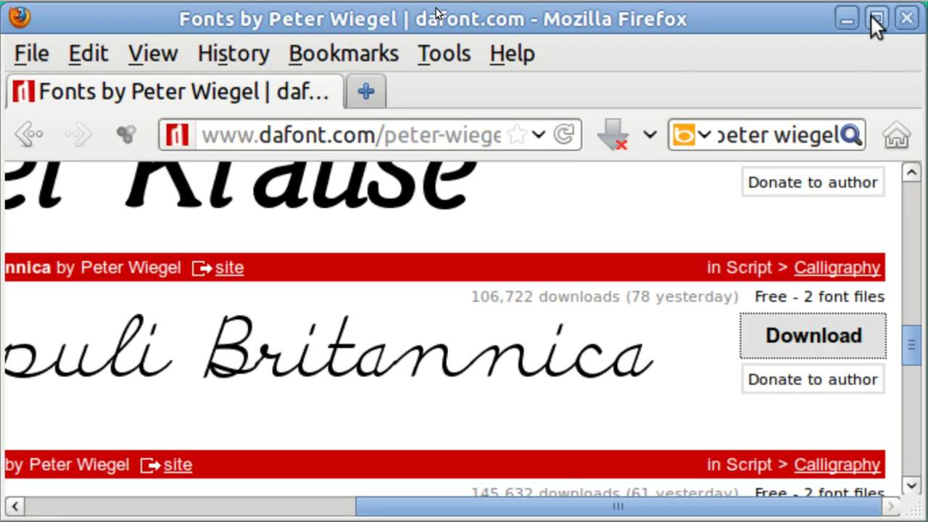
click(878, 22)
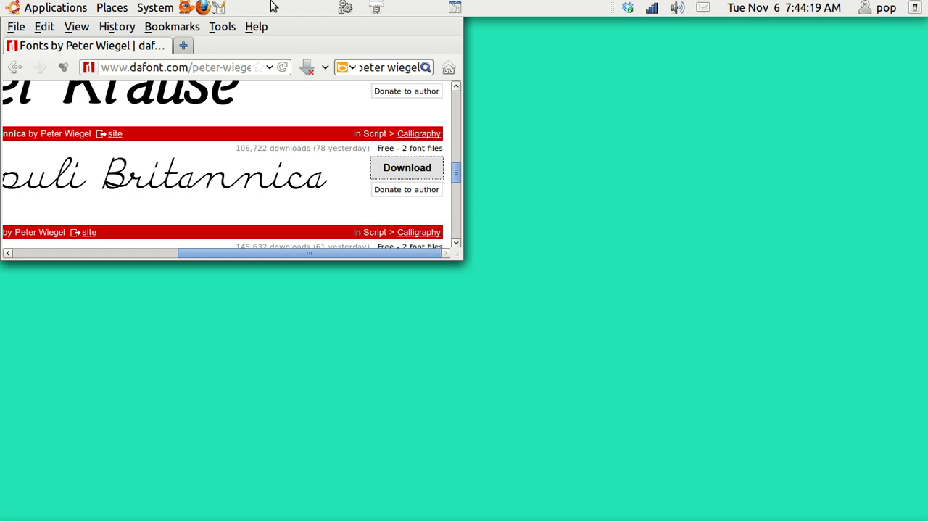
- Open the Downloads folder in the file manager and extract discipuli_britannica.zip there
click(116, 10)
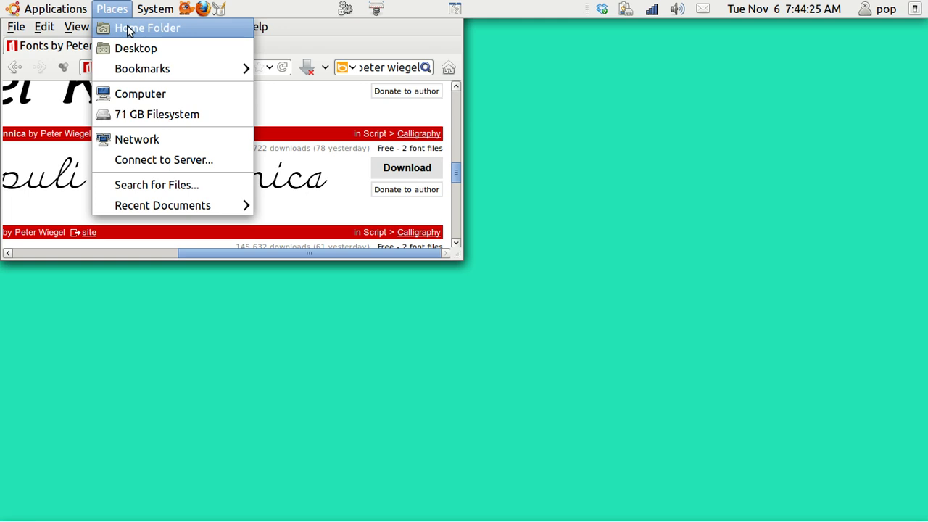
click(129, 29)
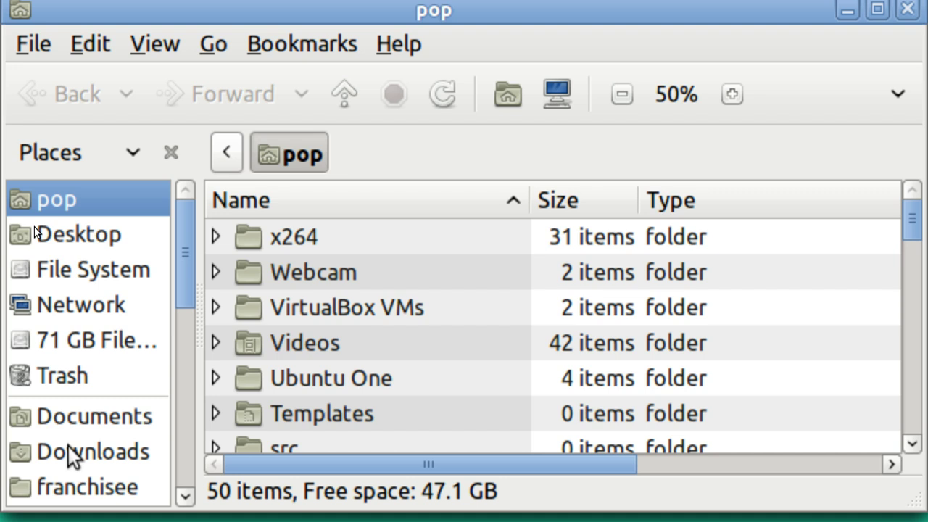
click(76, 461)
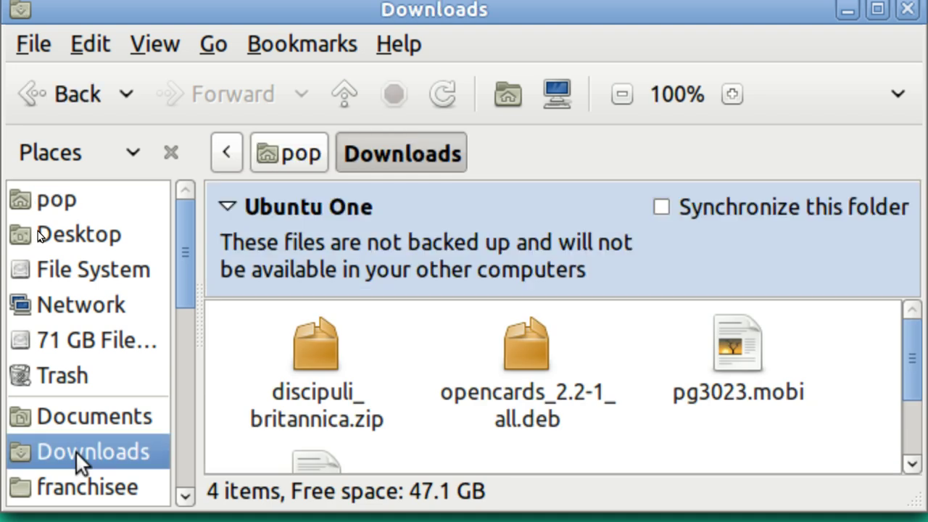
right_click(320, 355)
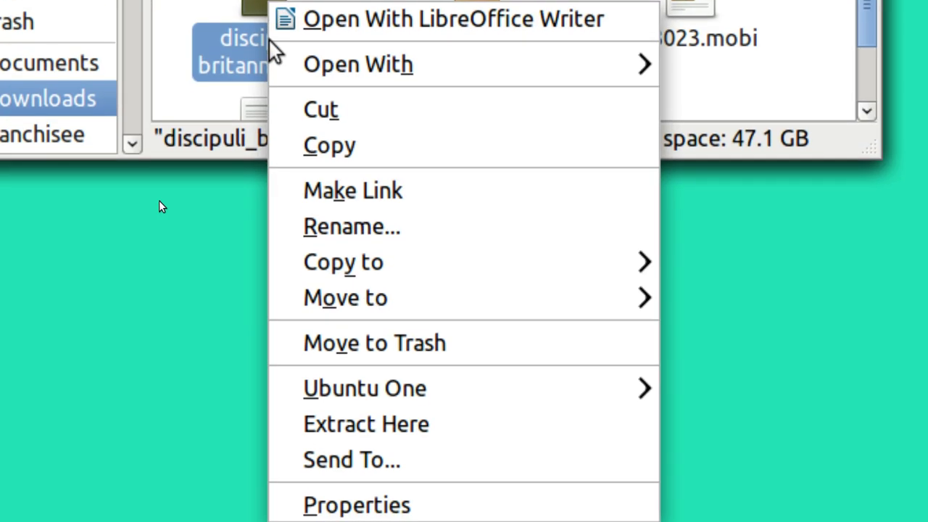
click(443, 425)
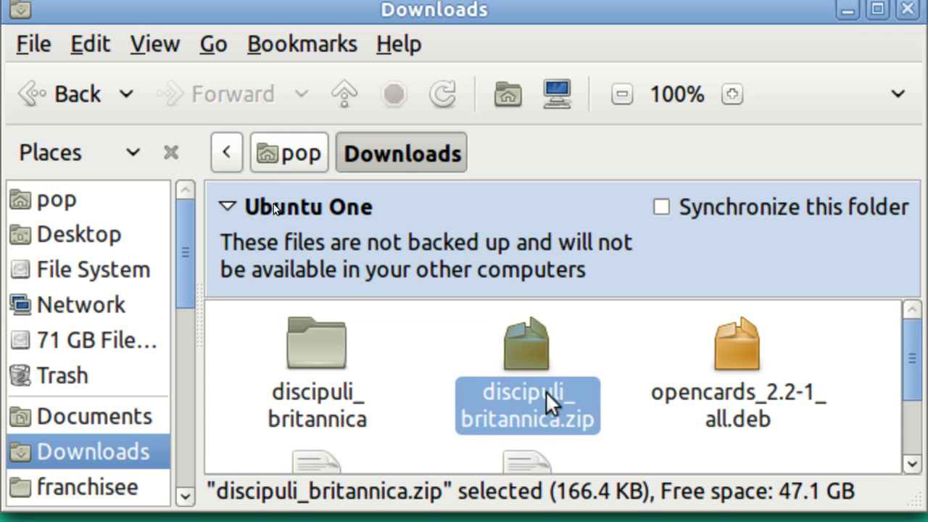
- Open Discipuli Britannica.ttf from the extracted discipuli_britannica folder in Font Viewer and try to install the font
click(315, 359)
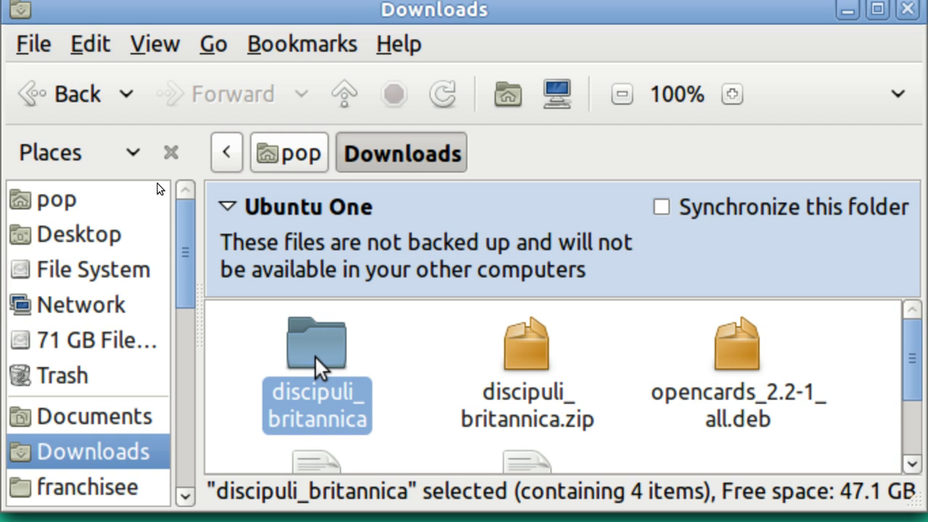
double_click(316, 354)
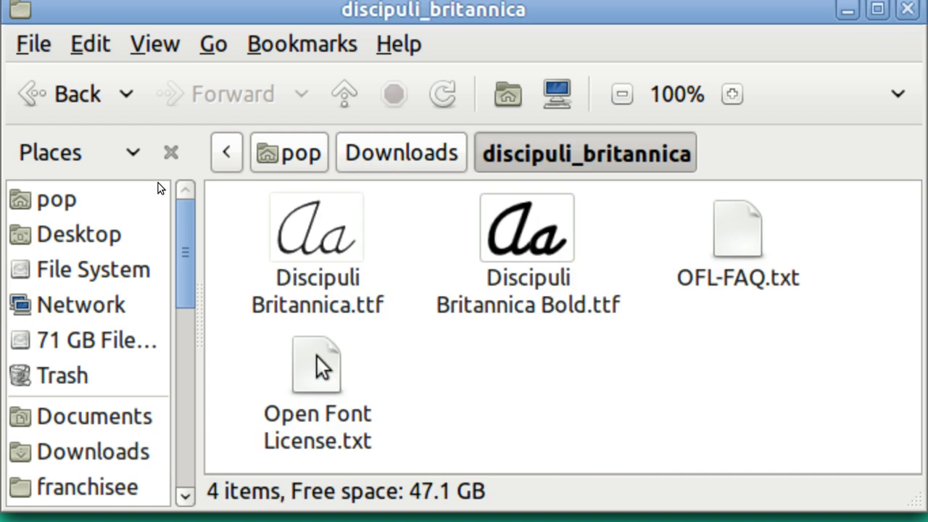
right_click(319, 245)
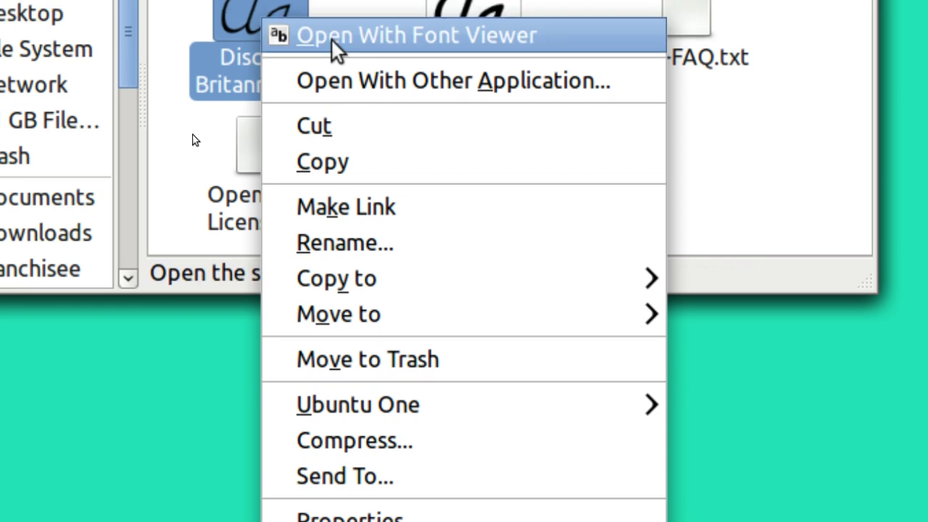
click(331, 38)
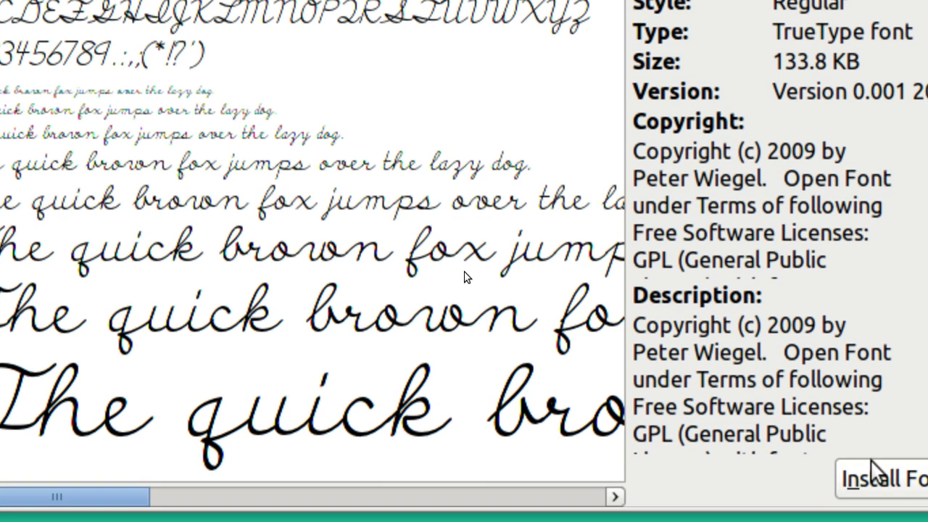
click(878, 475)
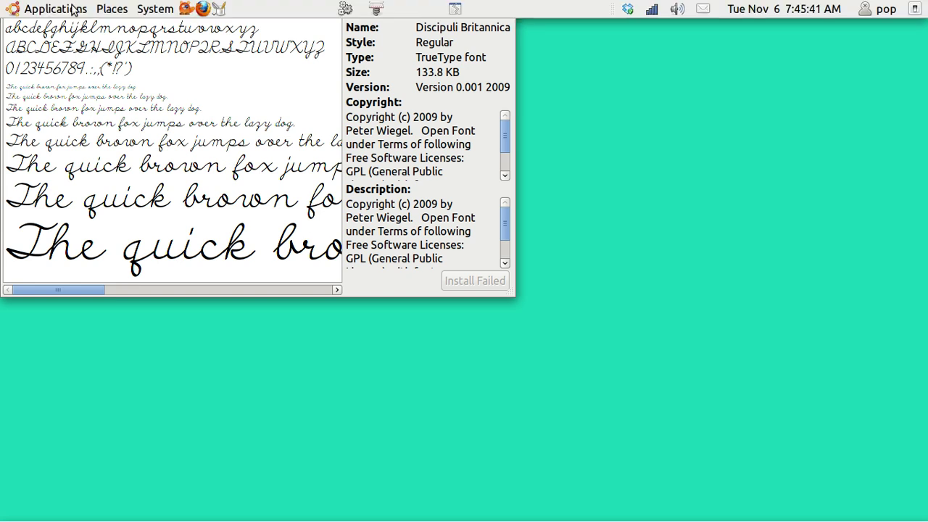
- Switch to LibreOffice Writer with a new blank text document
click(64, 10)
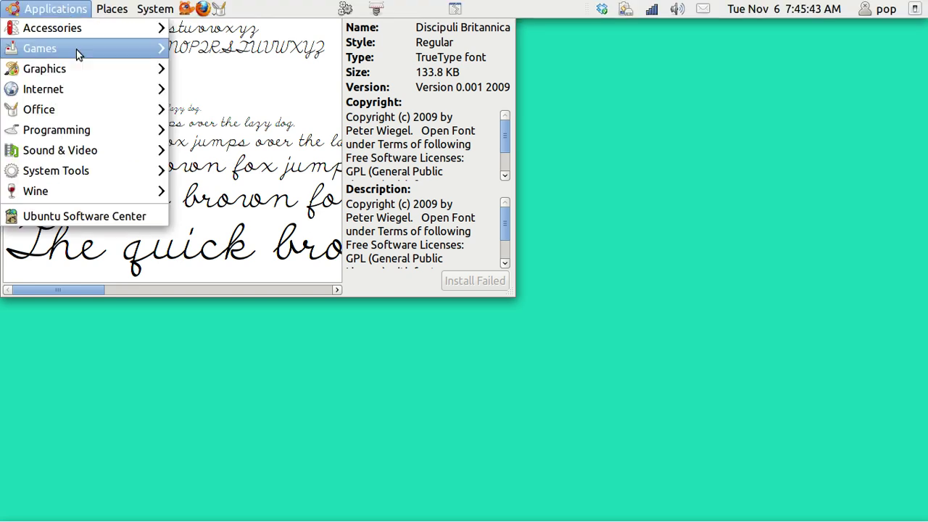
mouse_move(90, 104)
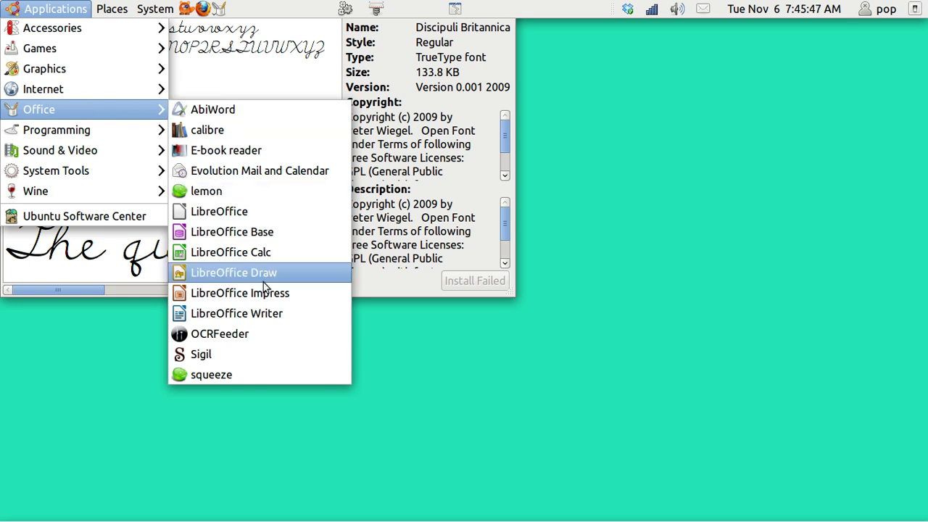
click(272, 318)
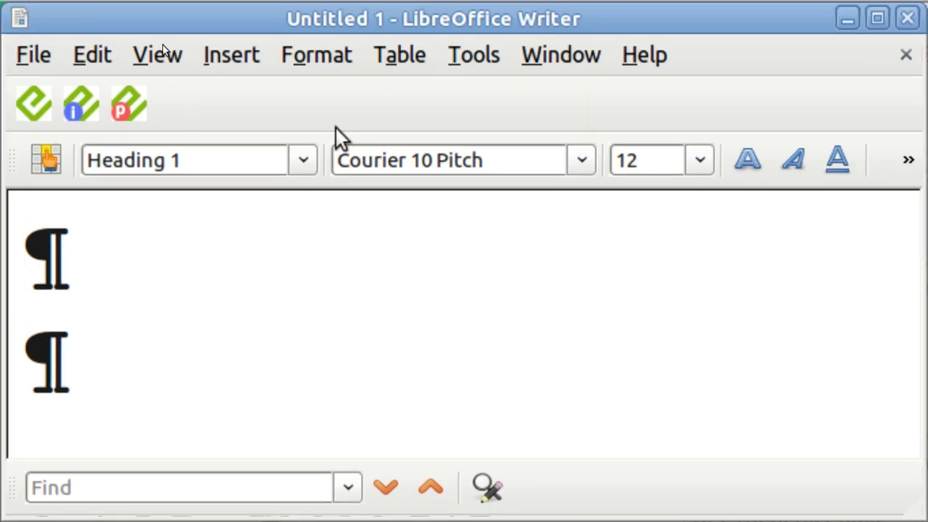
- Set the character font family of the first paragraph to Discipuli Britannica
click(322, 60)
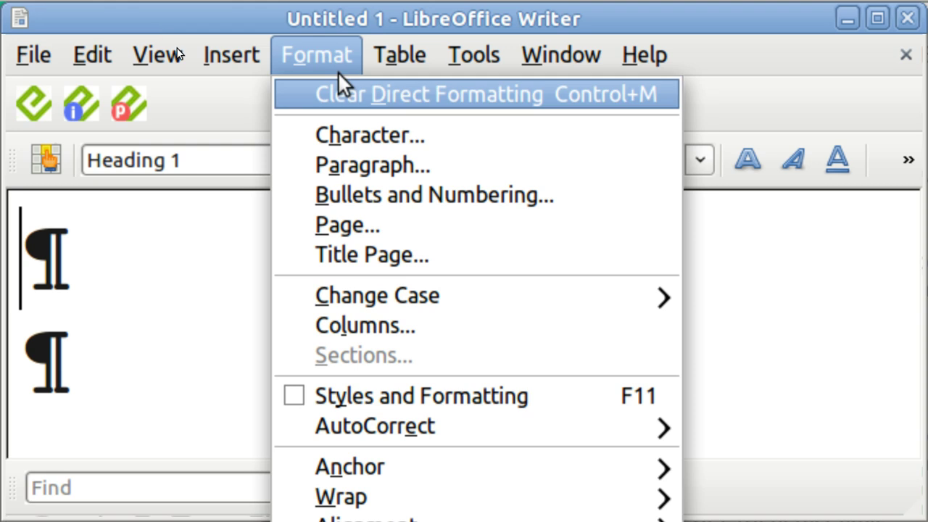
click(376, 141)
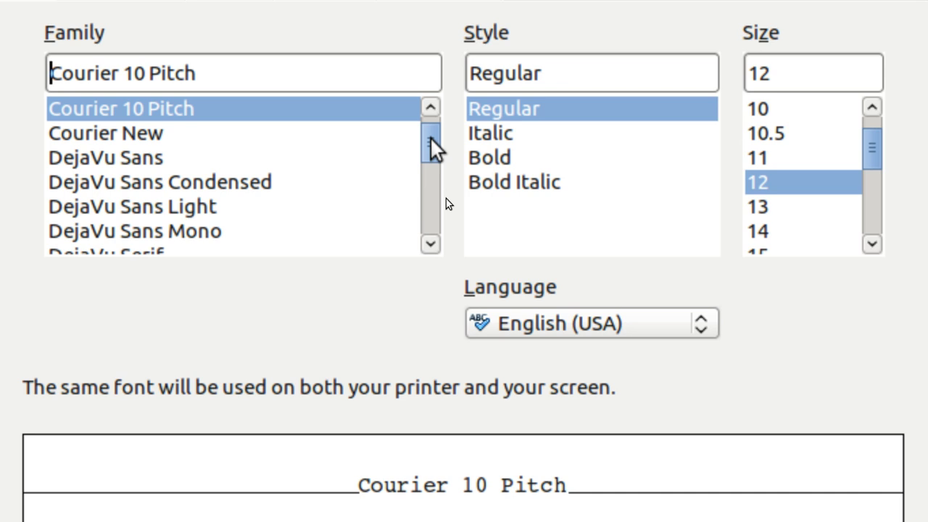
drag(429, 142, 429, 148)
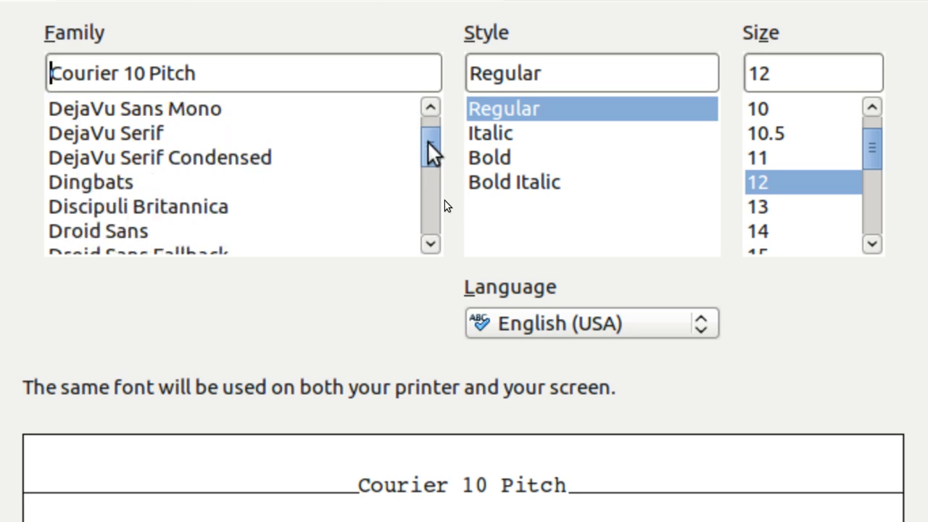
click(161, 208)
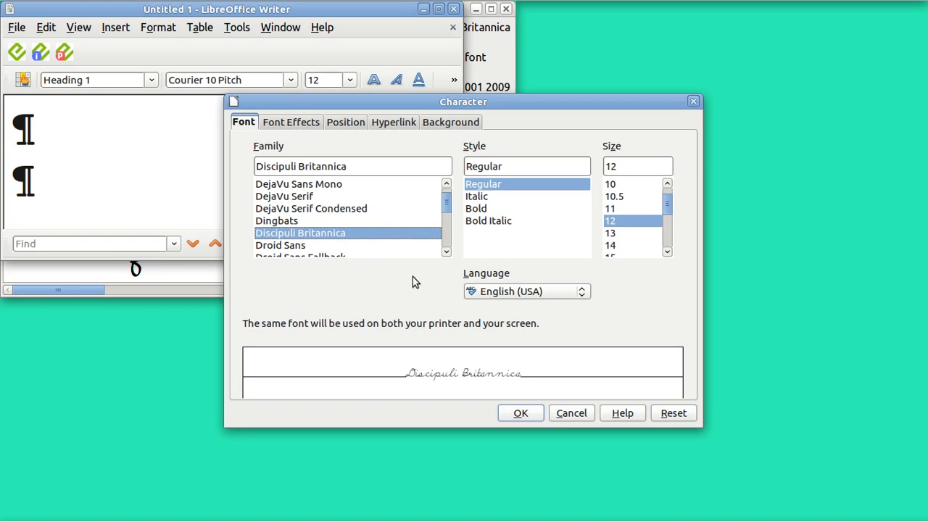
click(522, 413)
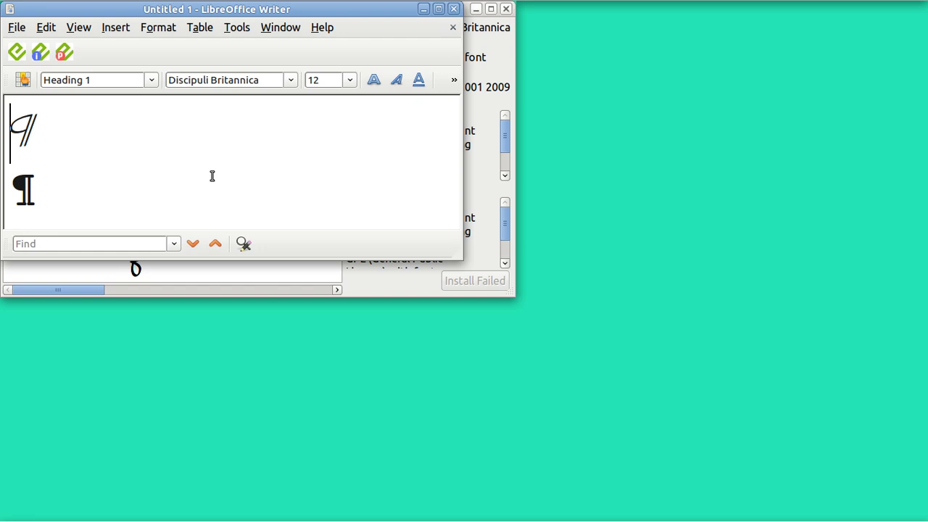
- Enter the sample text "hello how are you?" in the first paragraph and hide the nonprinting characters
text(hello)
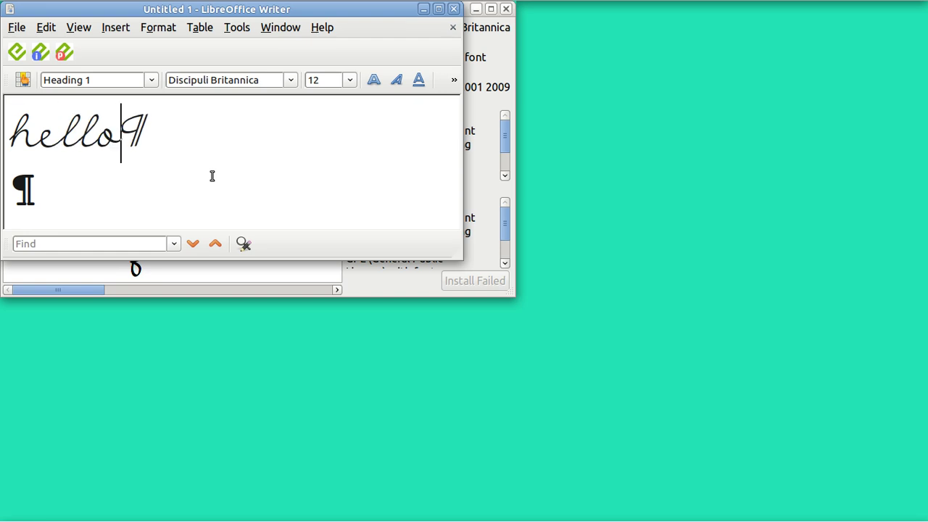
text( how a)
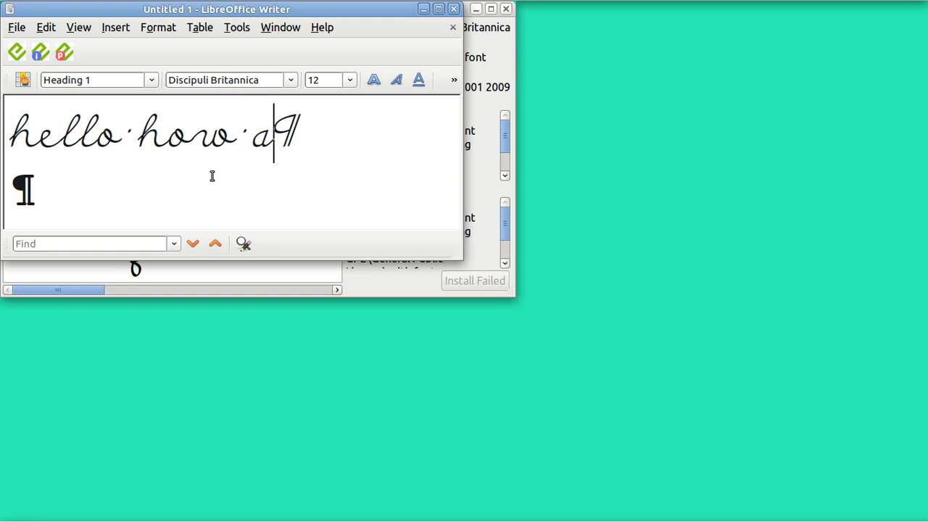
text(re you)
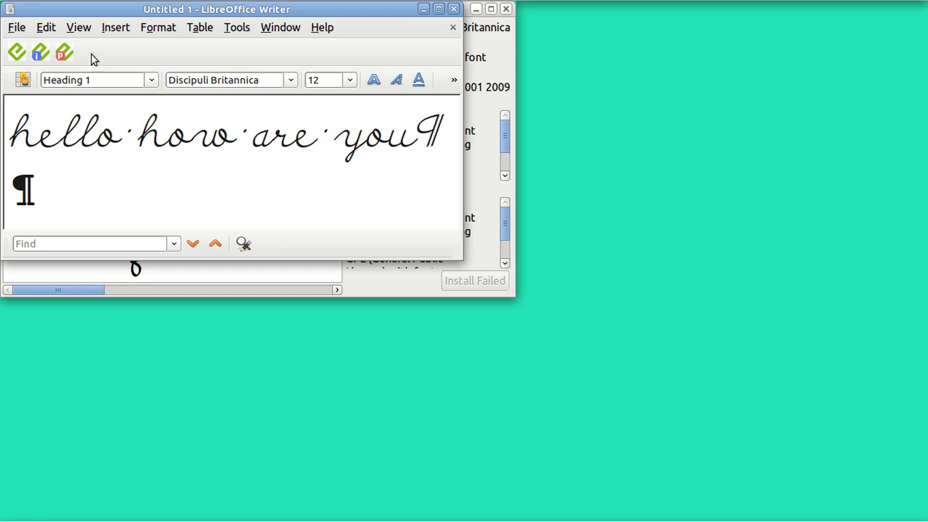
click(79, 29)
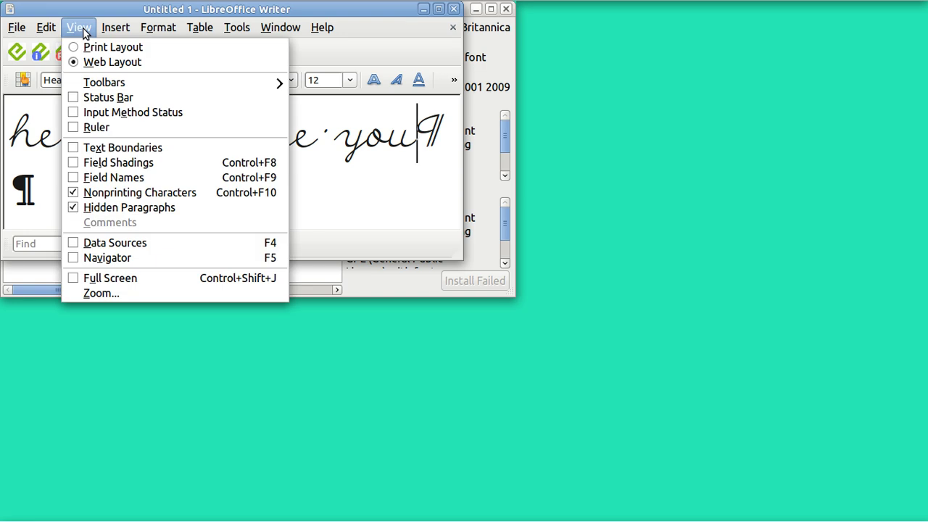
click(133, 192)
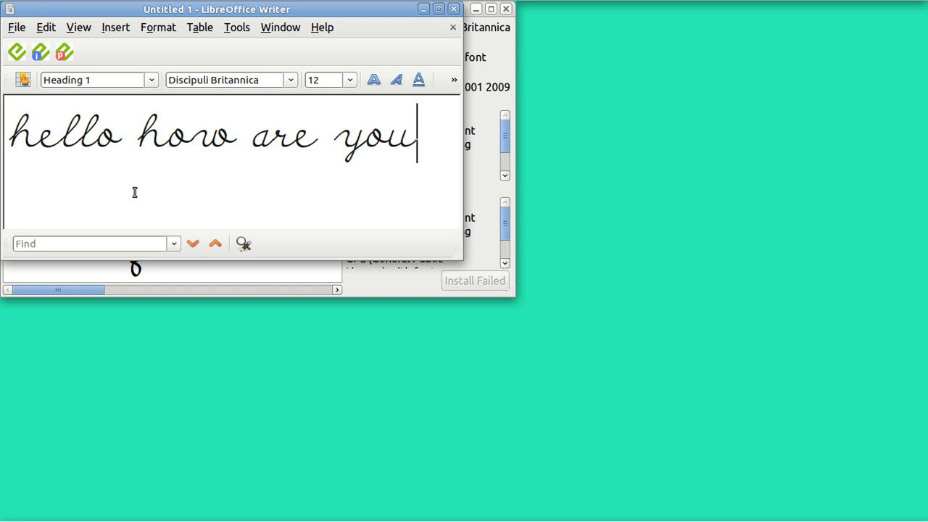
text(?)
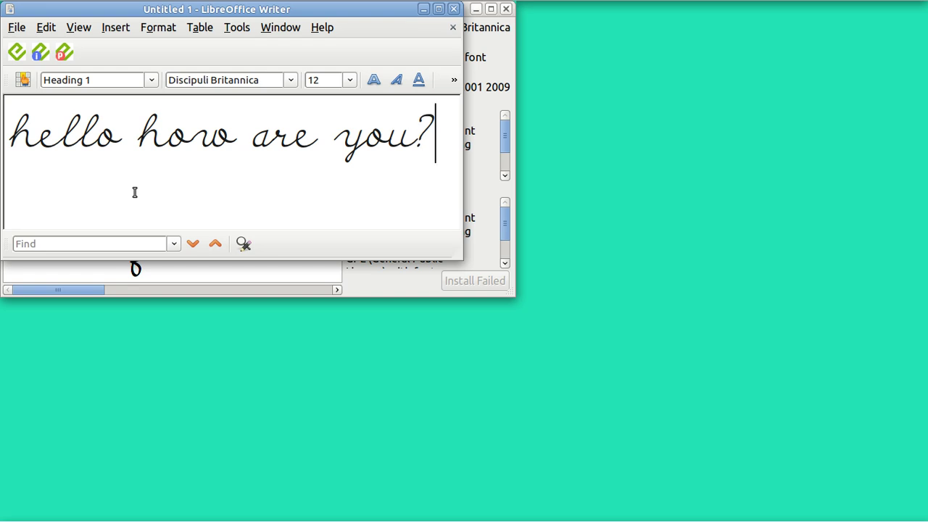